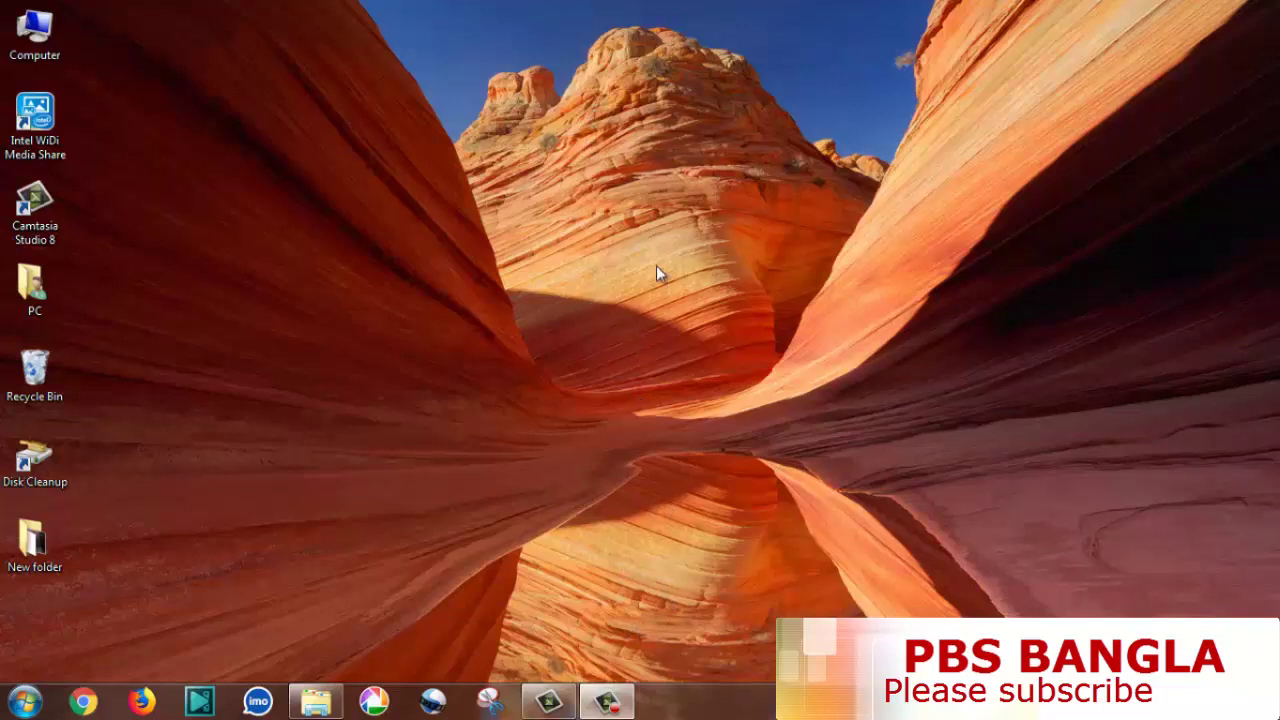
# Step: Open Chrome, search Google for bluestacks and open the official BlueStacks website from the results
pyautogui.click(82, 704)
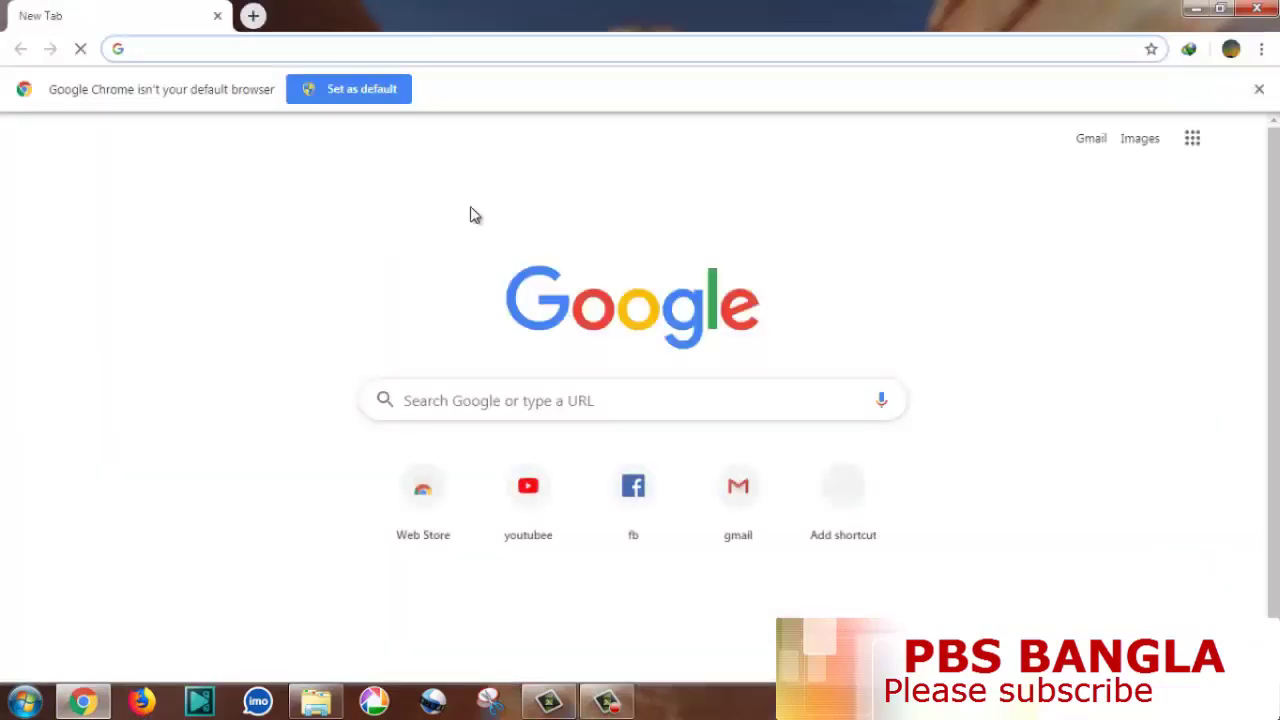
pyautogui.click(549, 401)
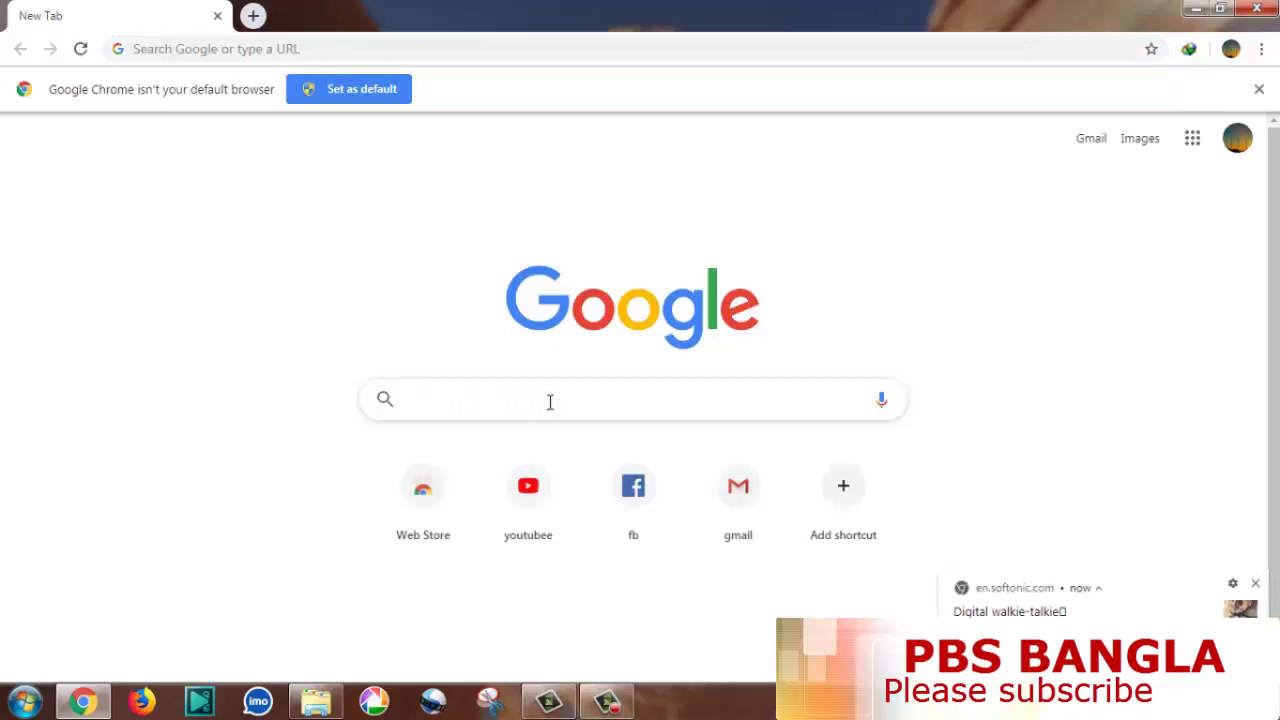
pyautogui.write('blu')
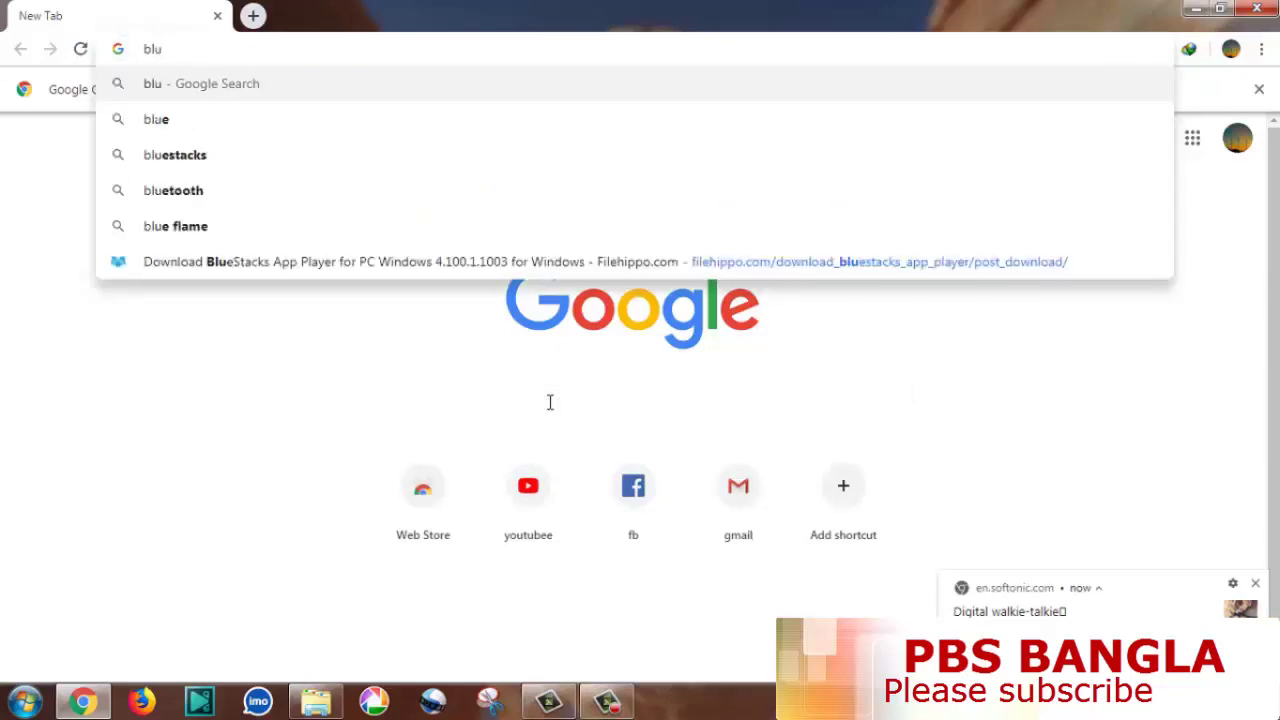
pyautogui.write('es')
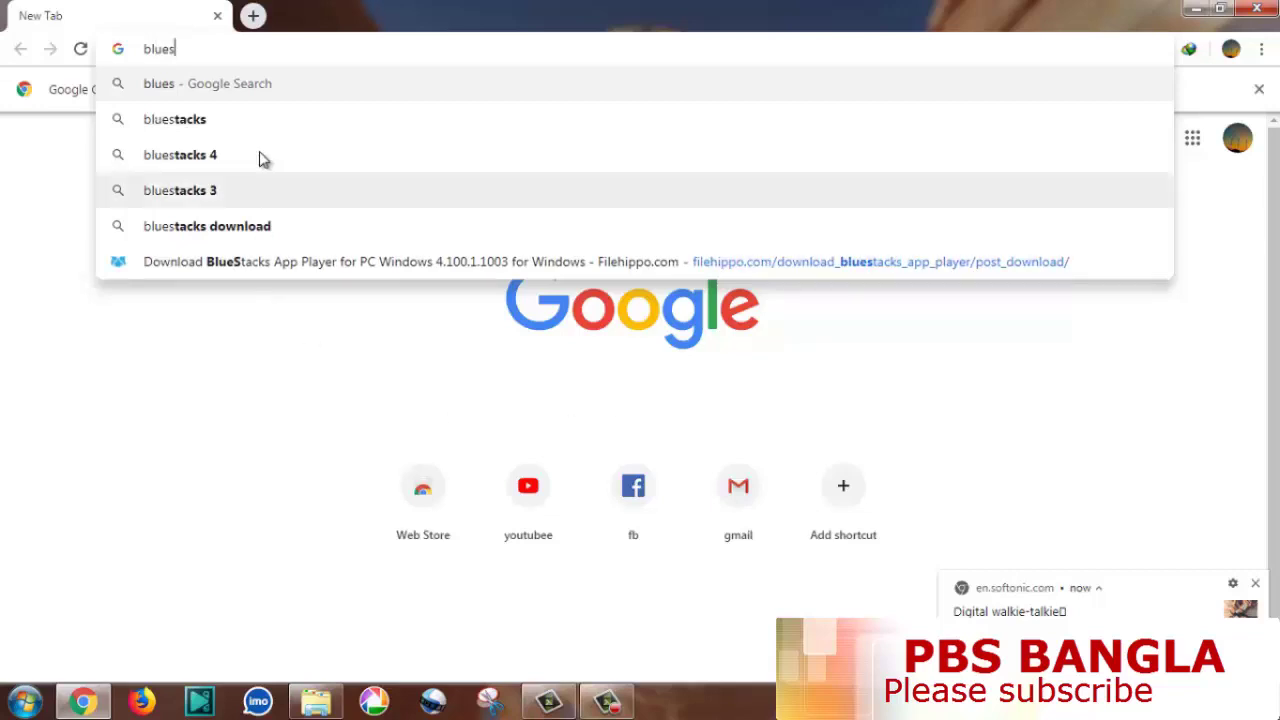
pyautogui.click(235, 121)
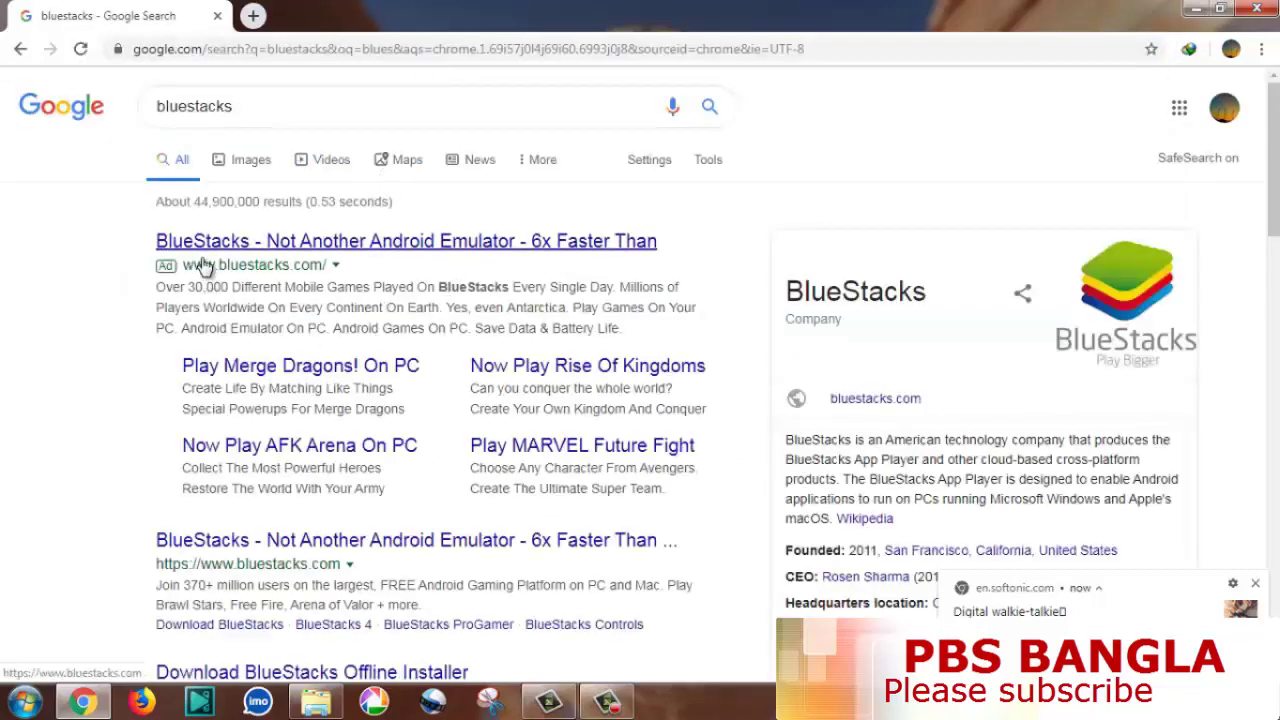
pyautogui.click(347, 250)
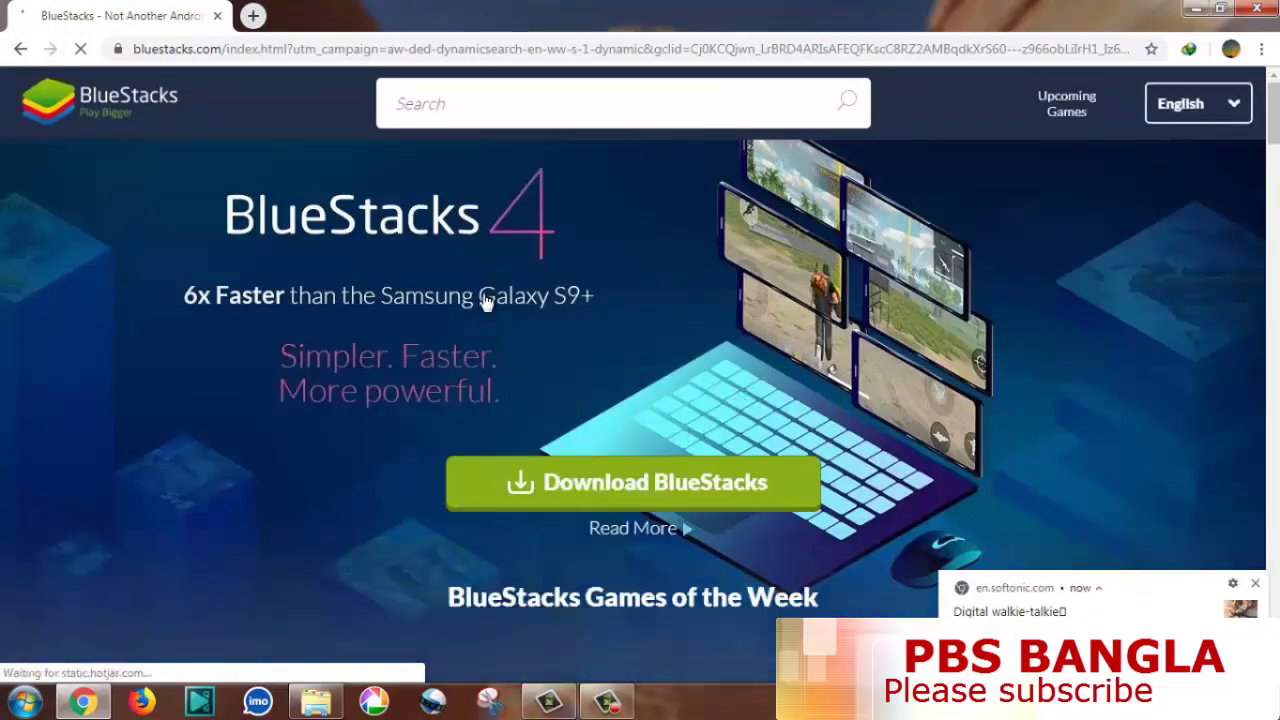
# Step: Request the BlueStacks installer download, defer it with Download Later, and minimize the browser
pyautogui.click(604, 496)
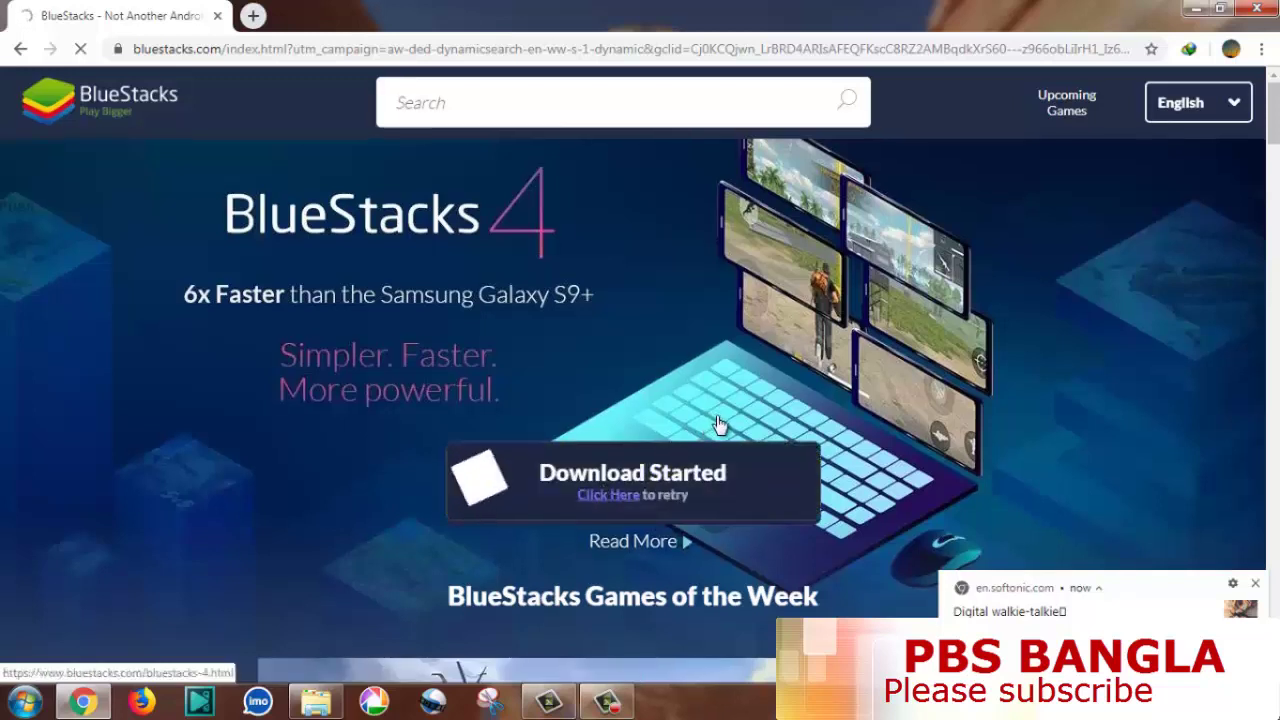
pyautogui.scroll(-1, 720, 426)
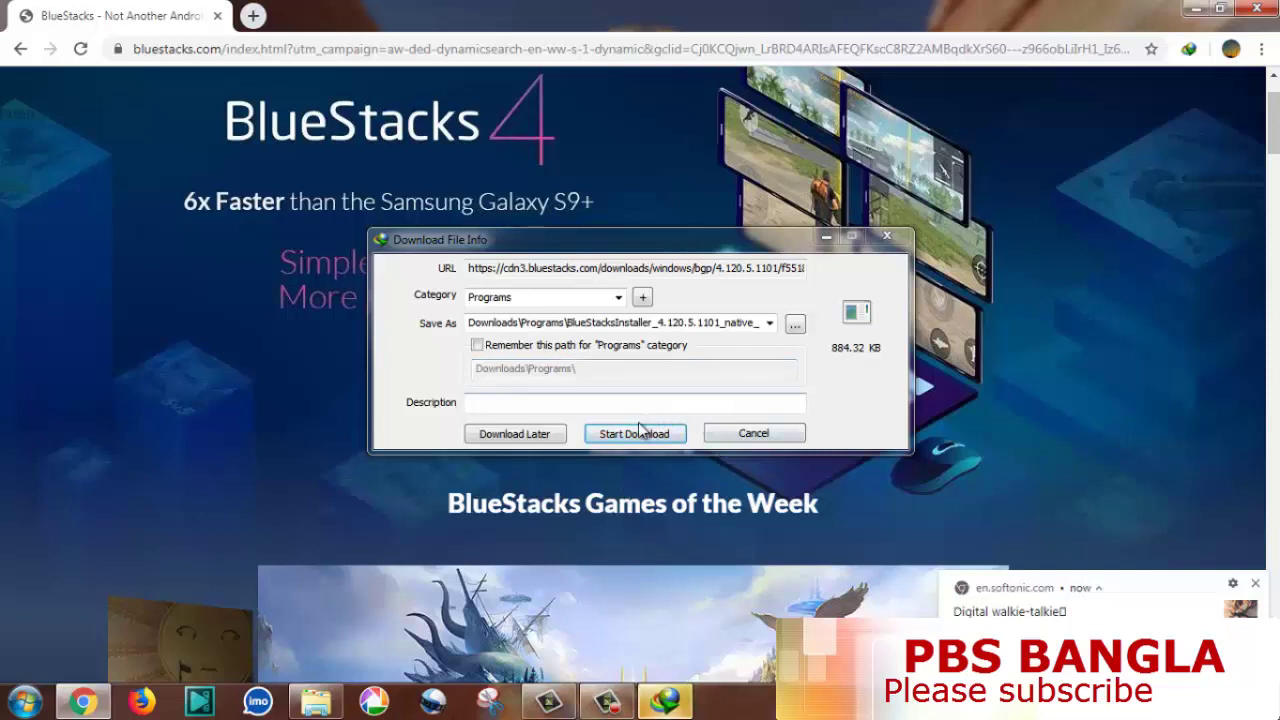
pyautogui.click(527, 438)
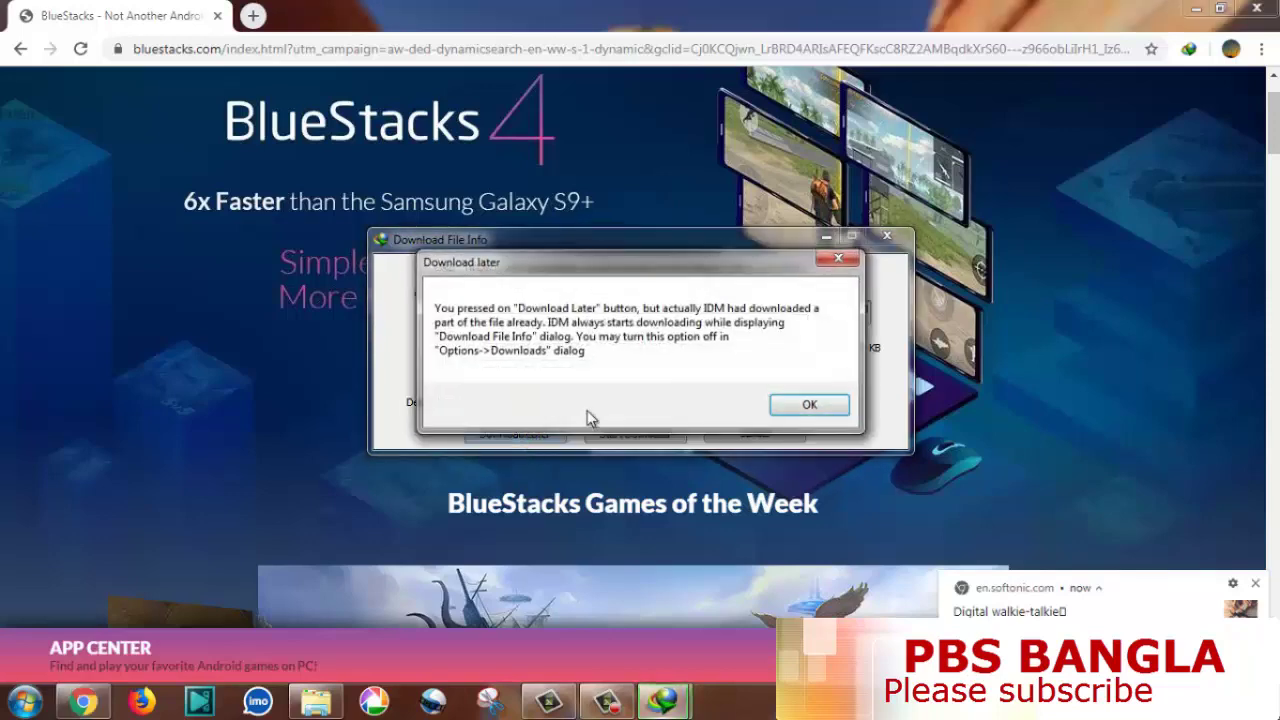
pyautogui.click(788, 408)
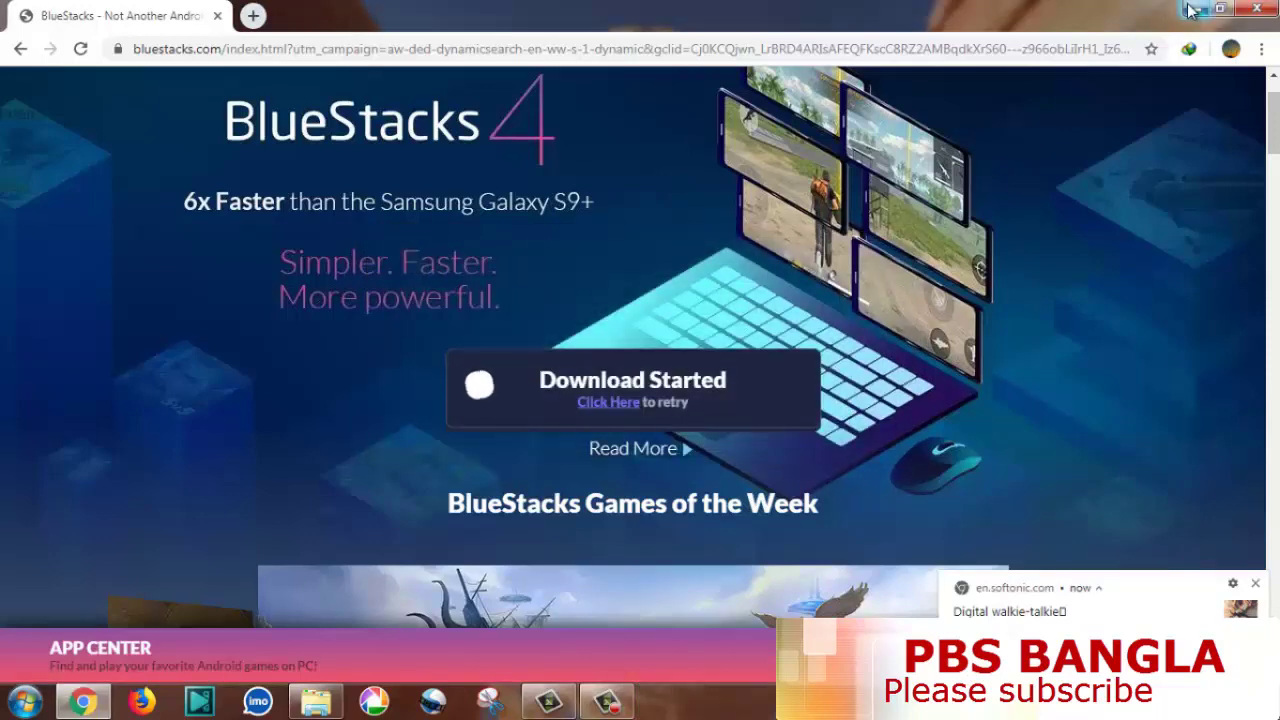
pyautogui.click(1191, 9)
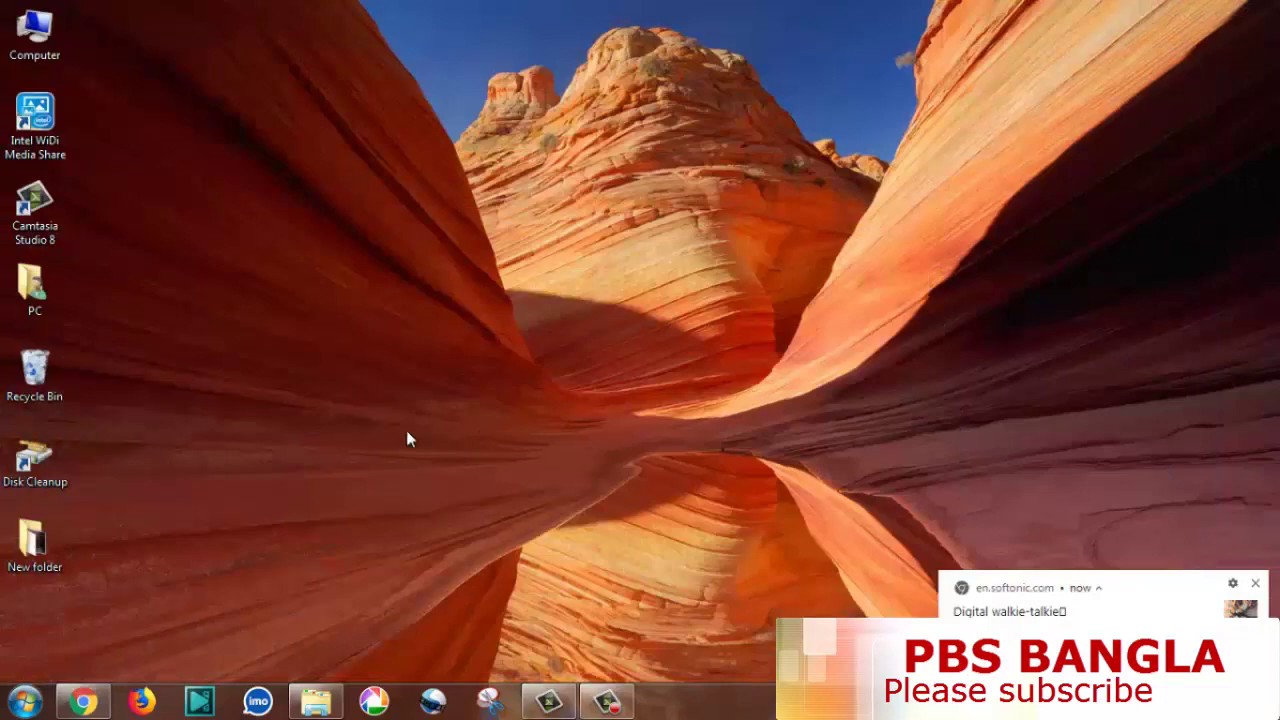
# Step: Browse the computer to the soft folder inside Driver&soft on the Driver&soft (F:) drive
pyautogui.doubleClick(50, 38)
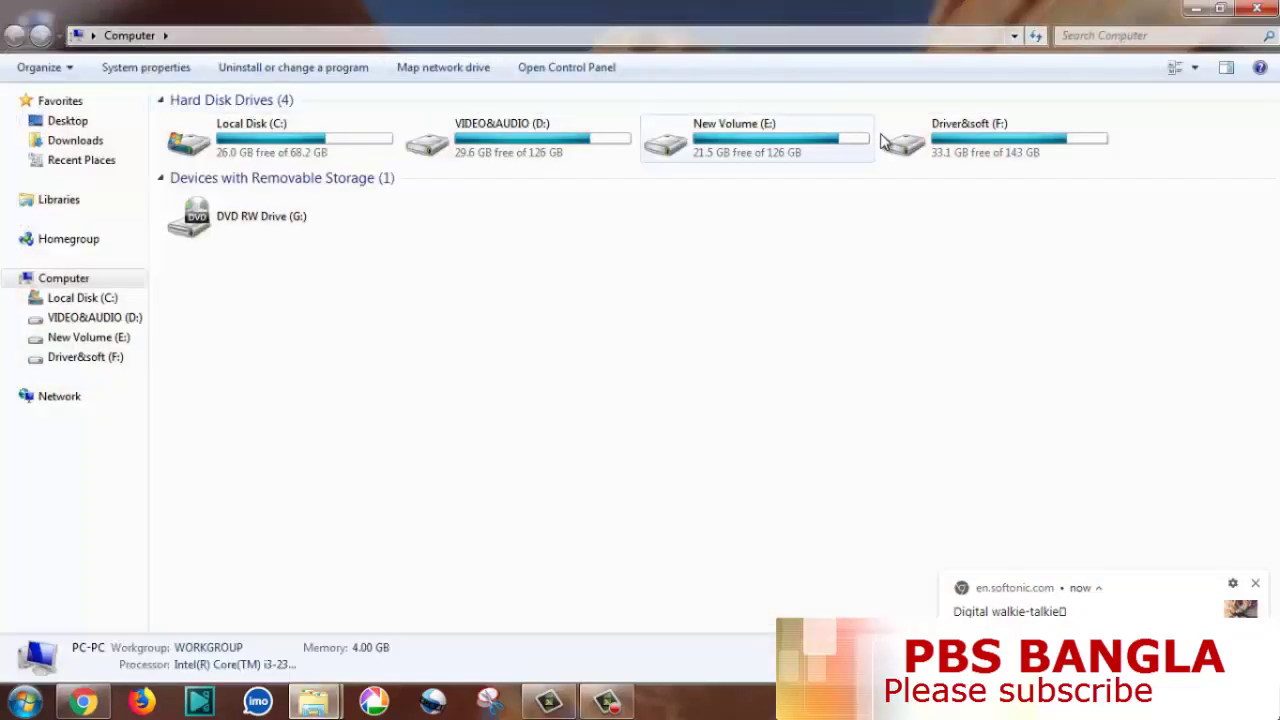
pyautogui.doubleClick(963, 146)
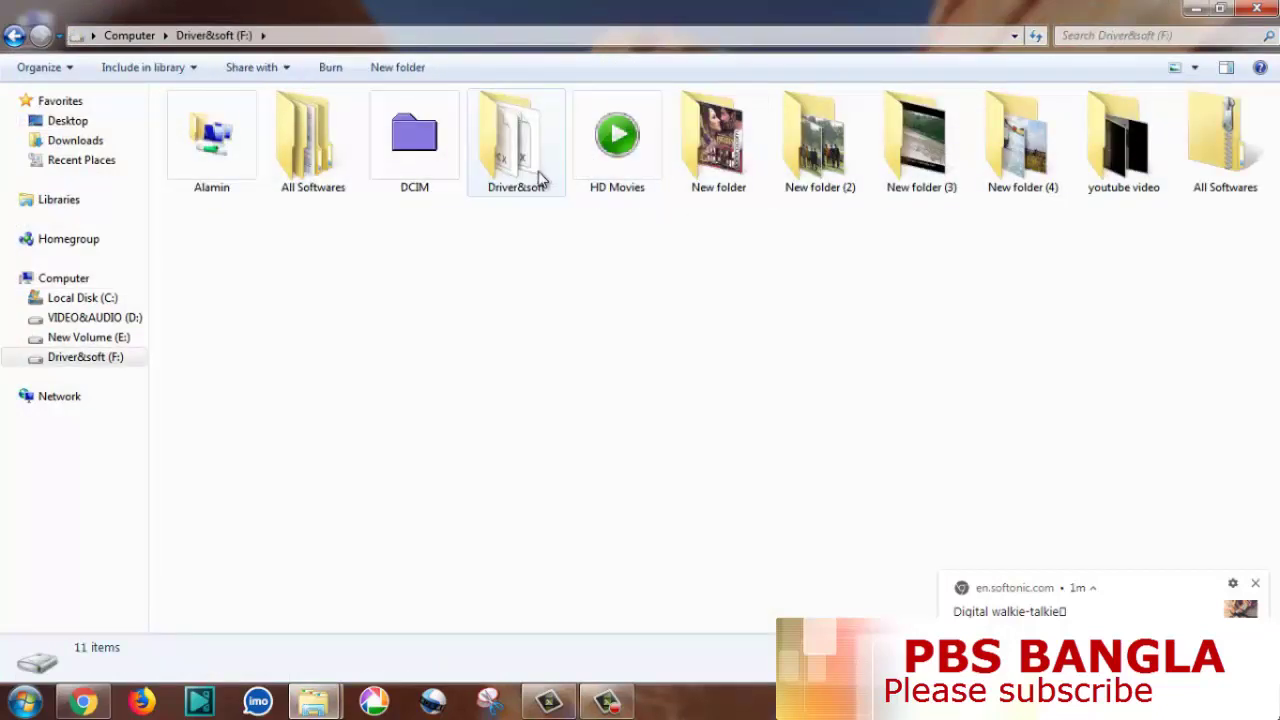
pyautogui.doubleClick(516, 150)
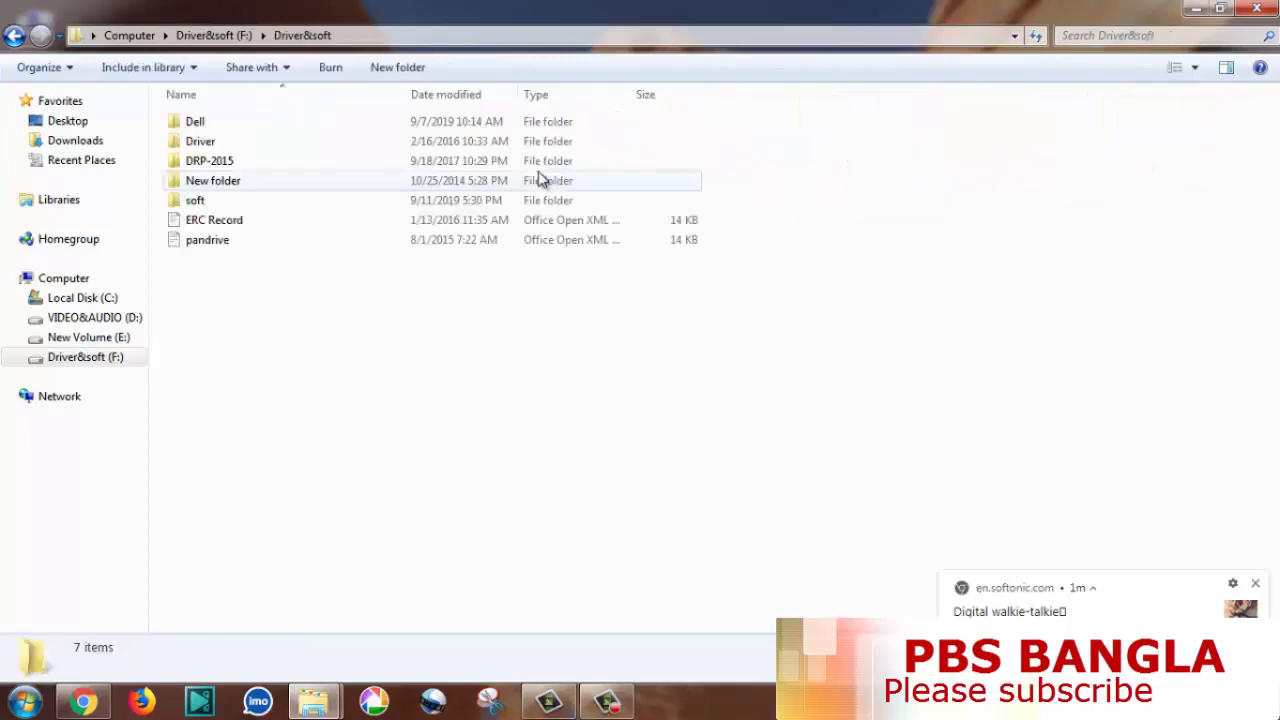
pyautogui.doubleClick(363, 205)
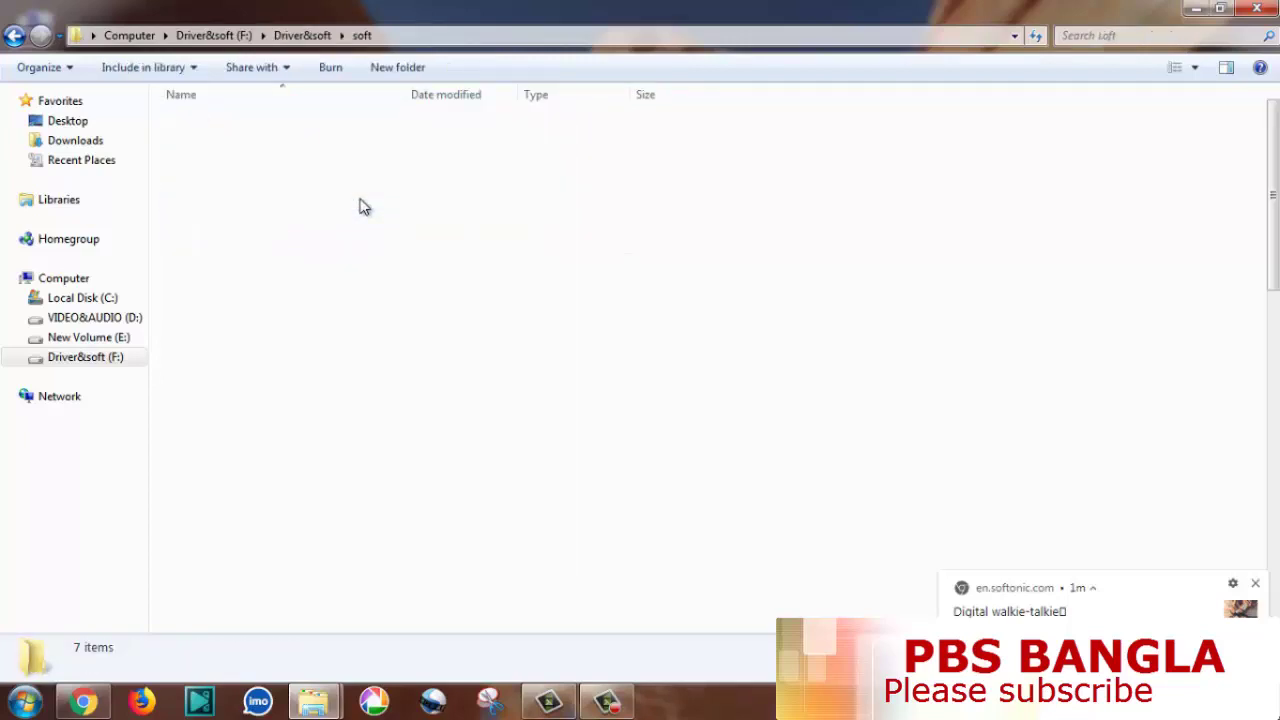
# Step: Find the BlueStacks App Player 0.9.17.4138 Superuser installer package in the soft folder and launch it
pyautogui.scroll(-3, 470, 485)
pyautogui.scroll(-1, 470, 485)
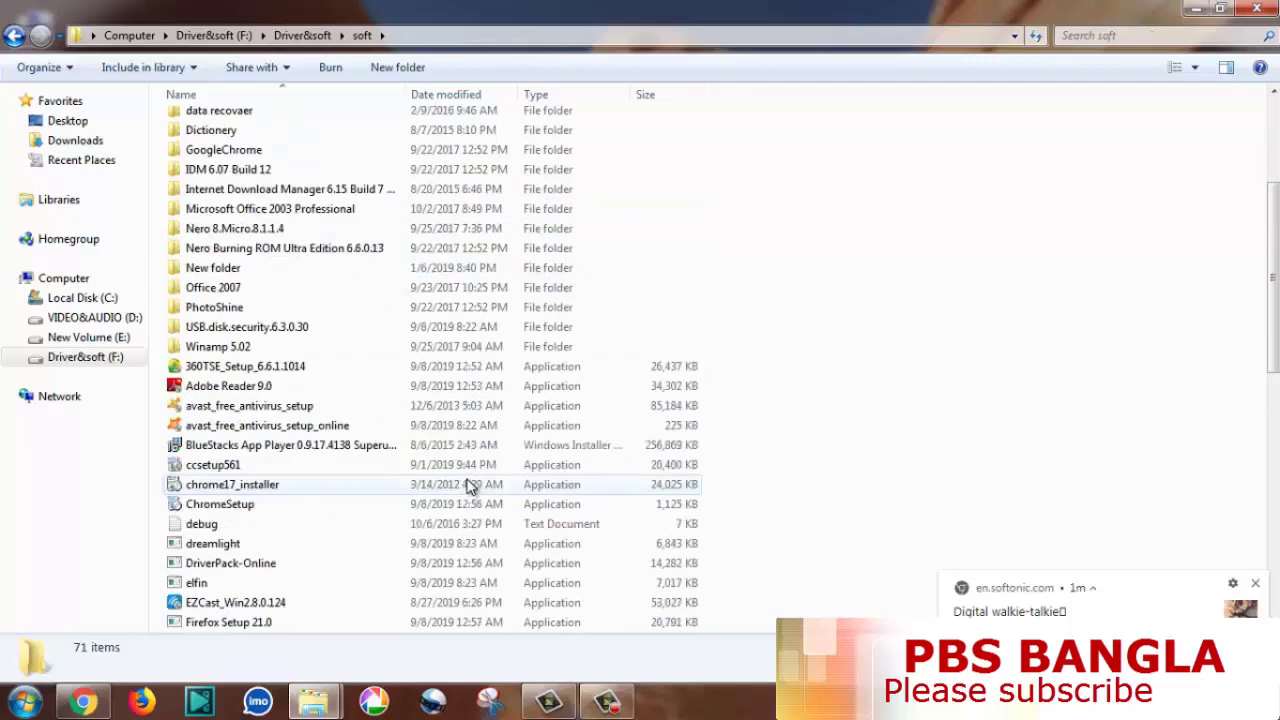
pyautogui.press('Home')
pyautogui.scroll(-1, 255, 505)
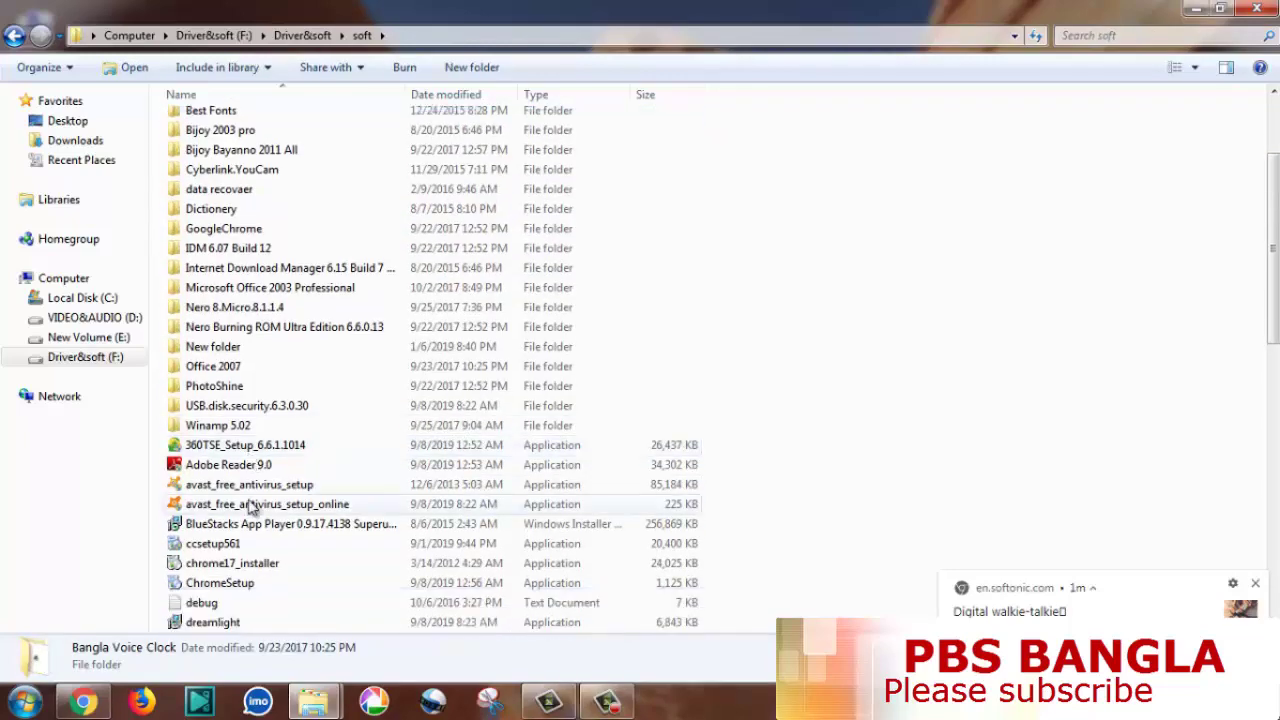
pyautogui.doubleClick(287, 524)
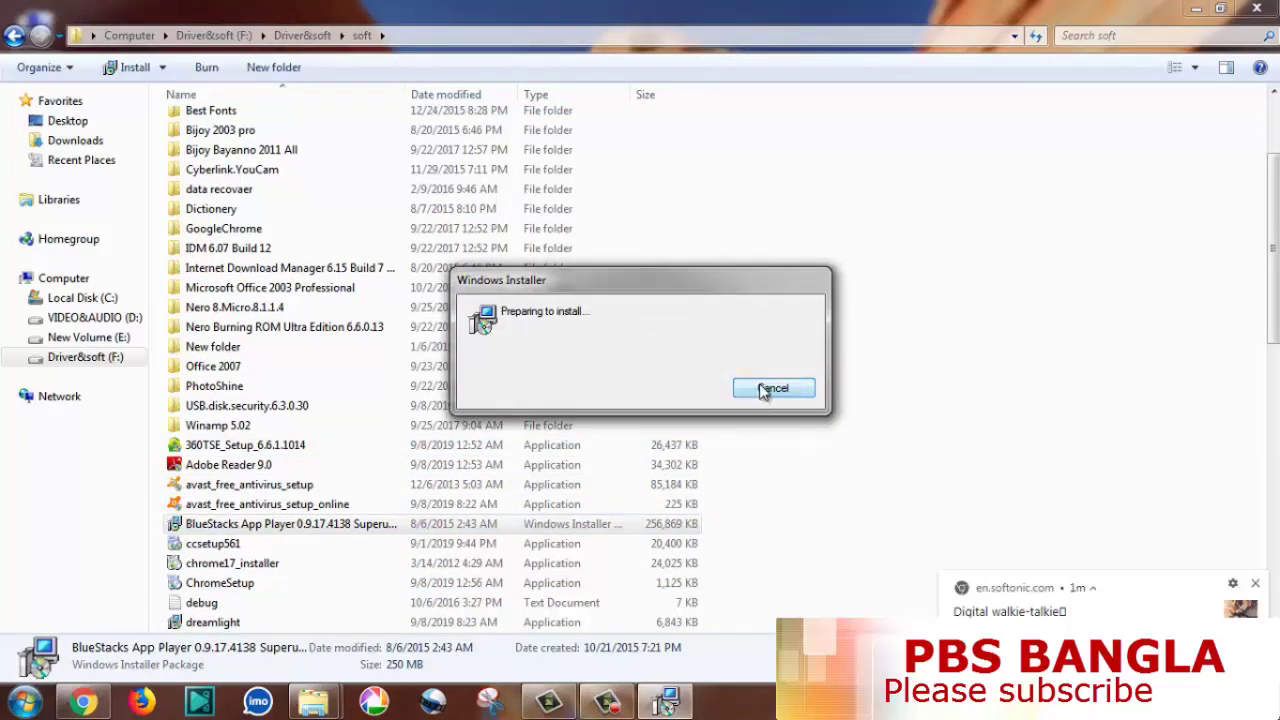
pyautogui.click(770, 388)
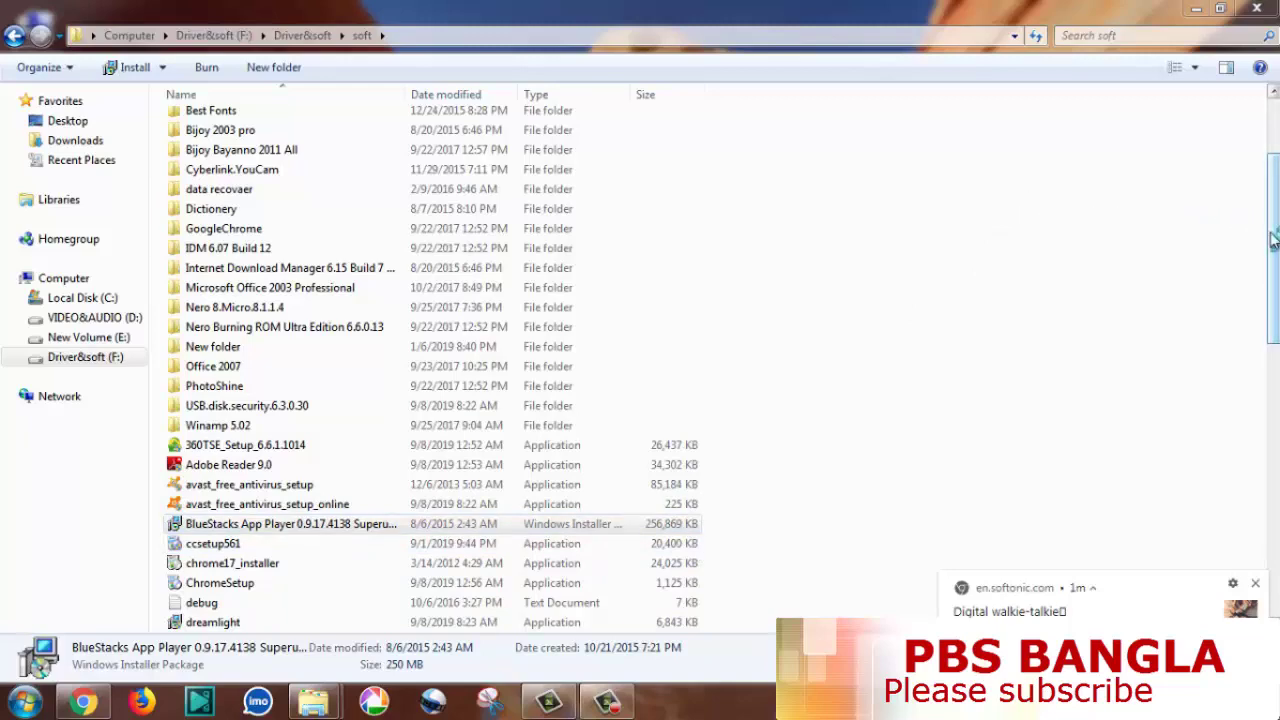
# Step: Accept the license terms, keep the data folder C:\ProgramData\, and complete the BlueStacks installation through the setup wizard
pyautogui.click(722, 497)
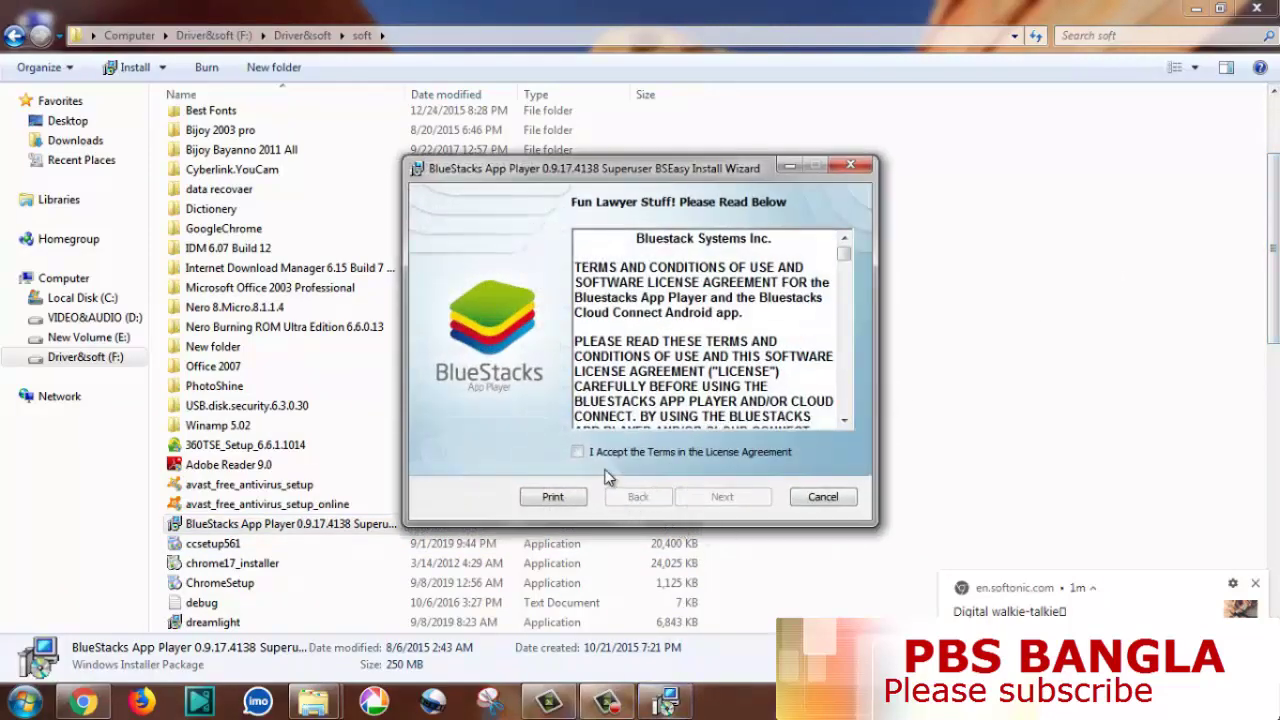
pyautogui.click(578, 454)
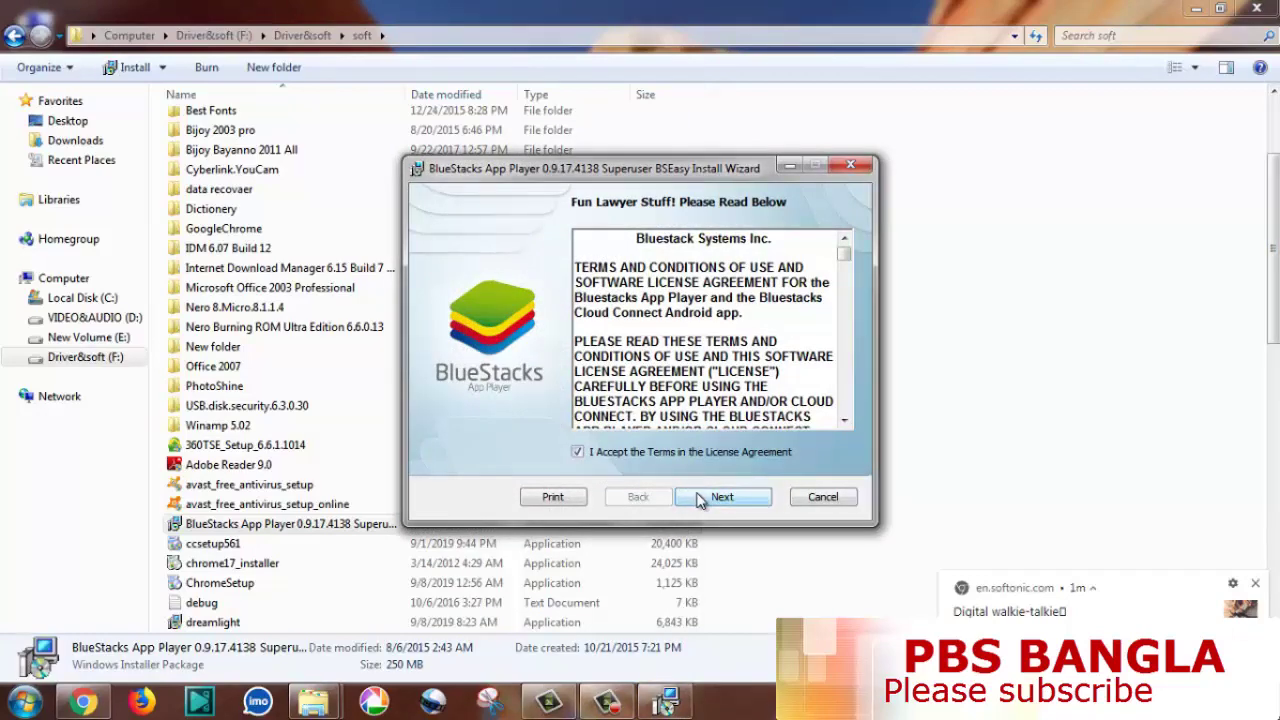
pyautogui.click(716, 497)
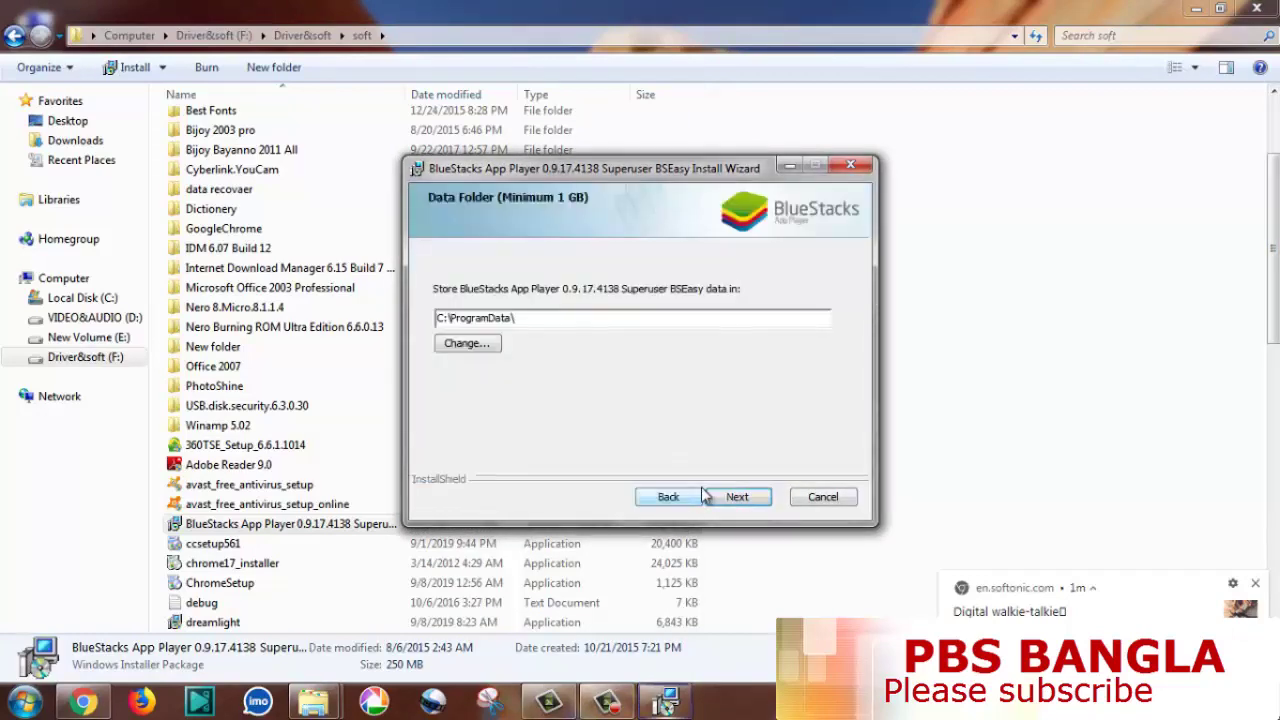
pyautogui.click(753, 506)
pyautogui.click(742, 502)
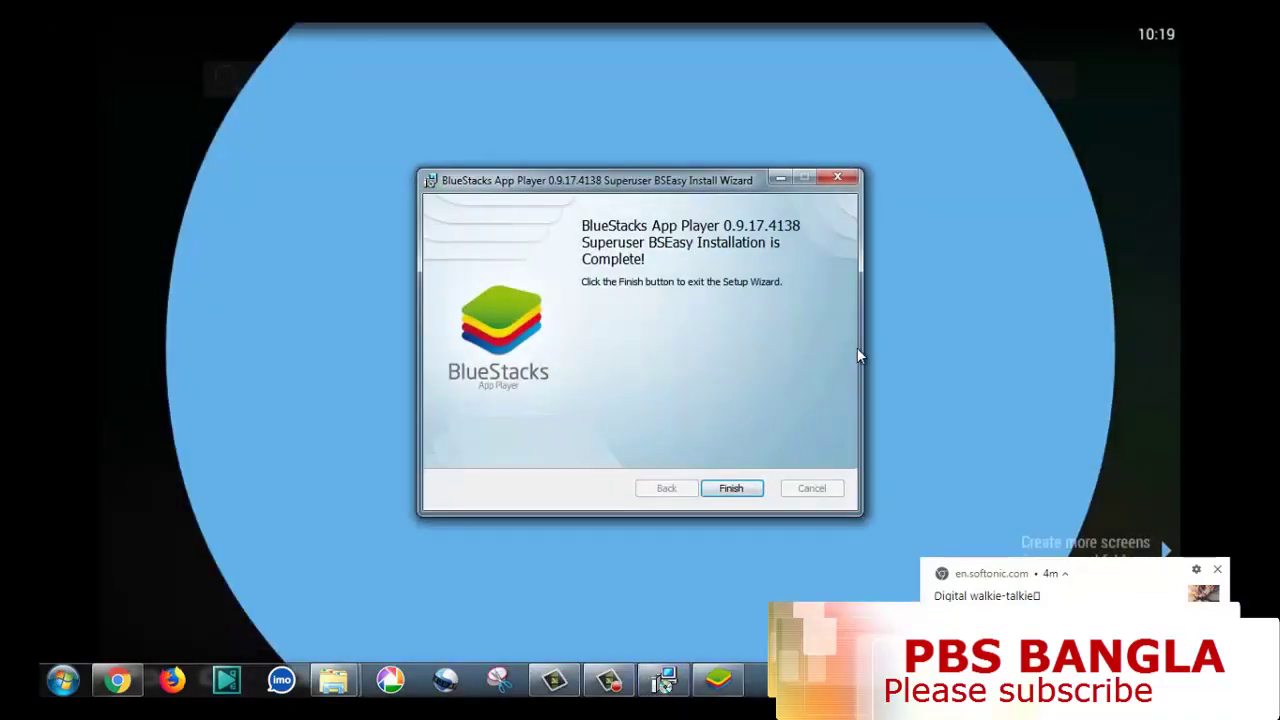
pyautogui.click(731, 488)
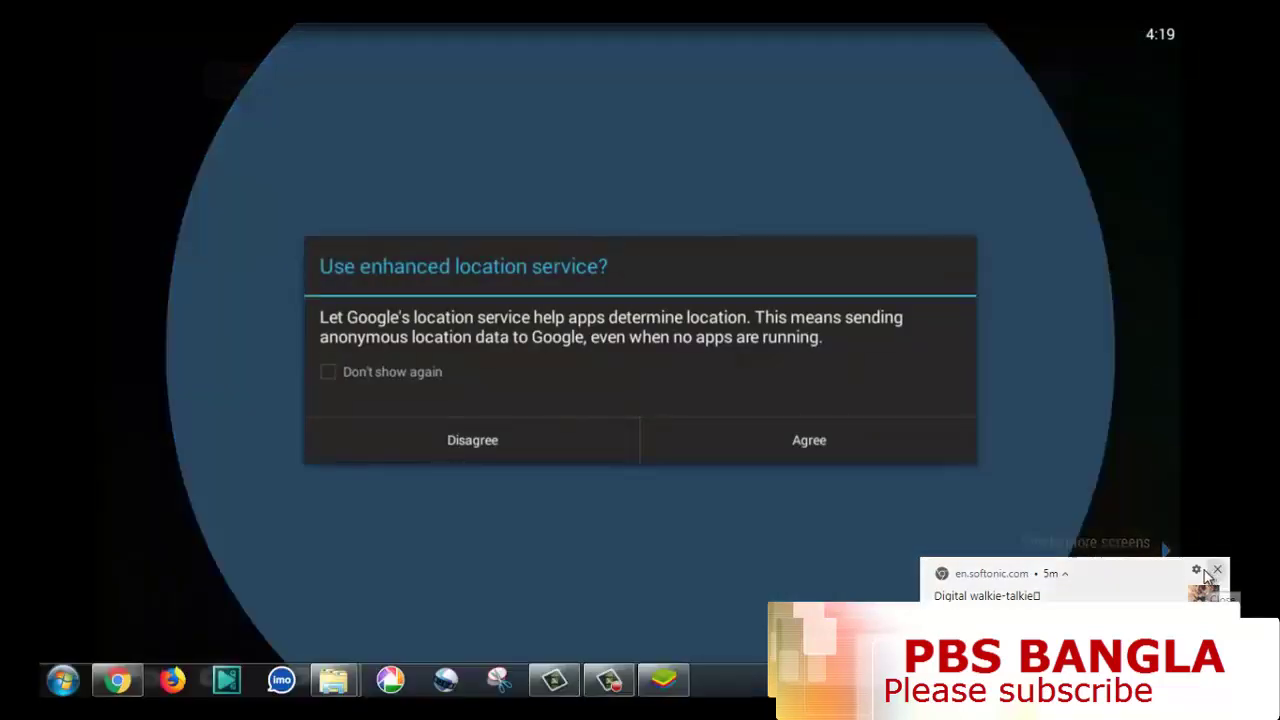
# Step: Dismiss the desktop notification, agree to the enhanced location service, and turn location access back on for all Google apps
pyautogui.click(1217, 570)
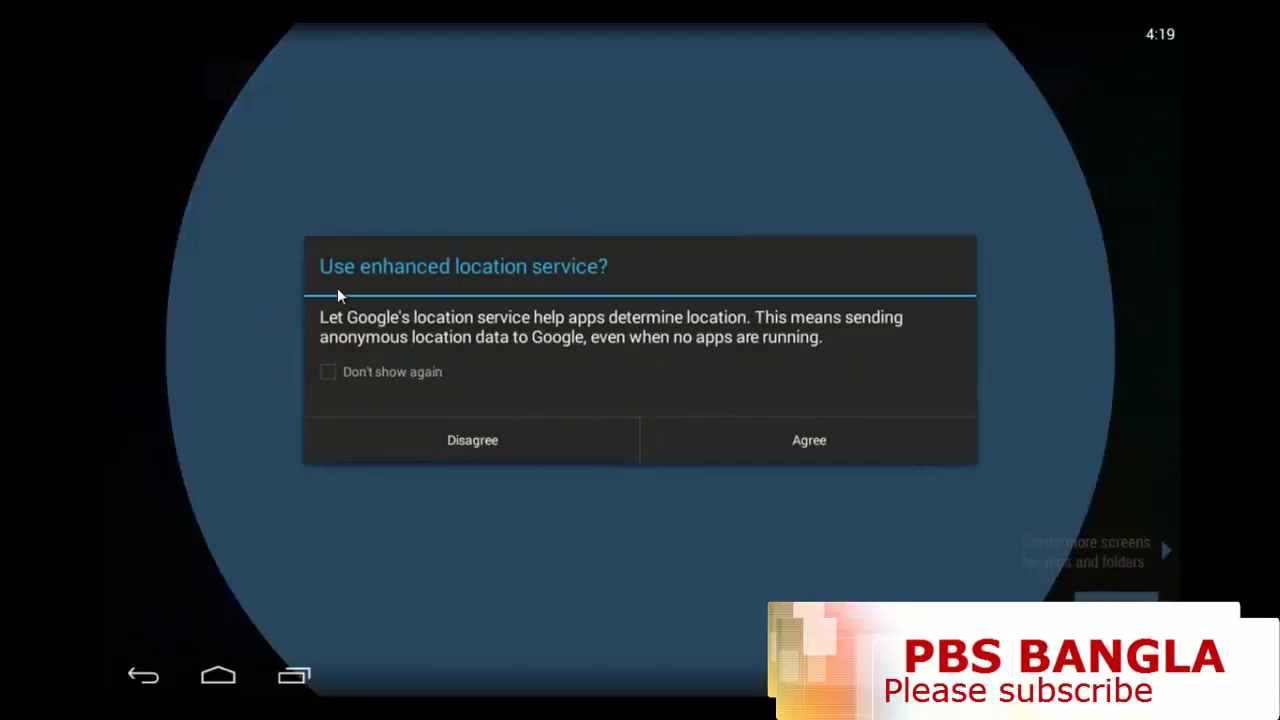
pyautogui.click(366, 383)
pyautogui.click(800, 452)
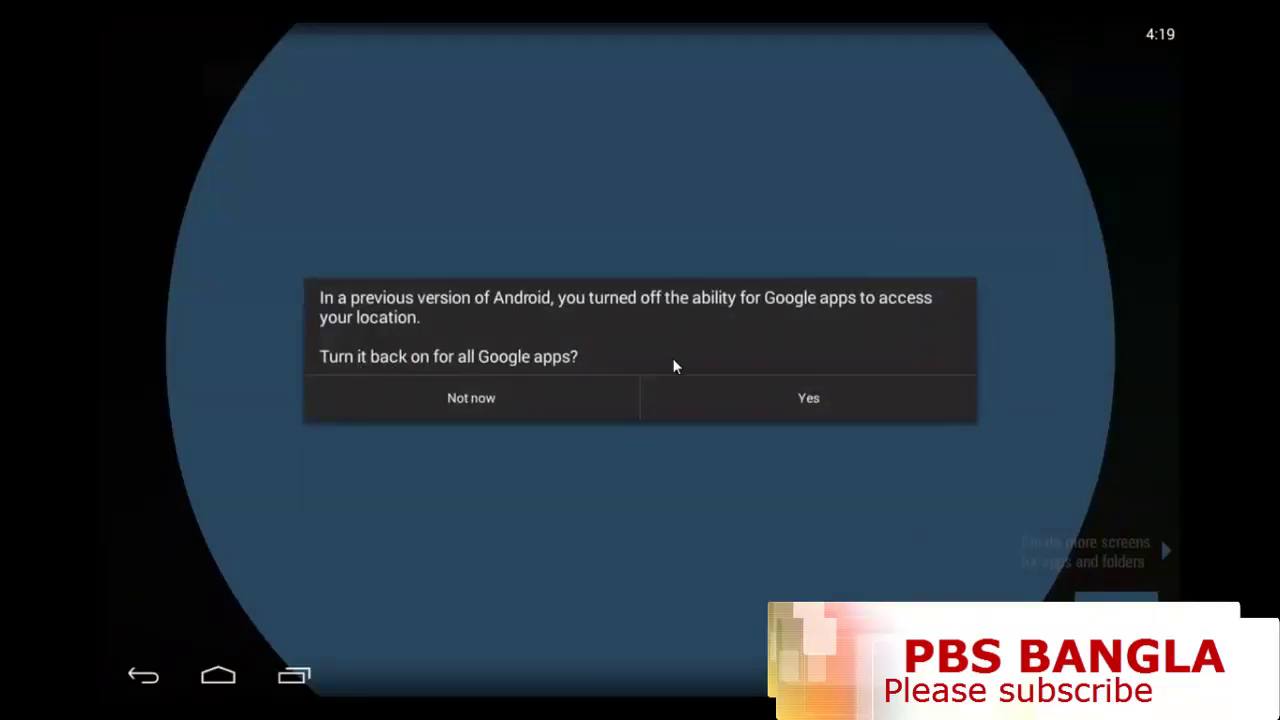
pyautogui.click(812, 398)
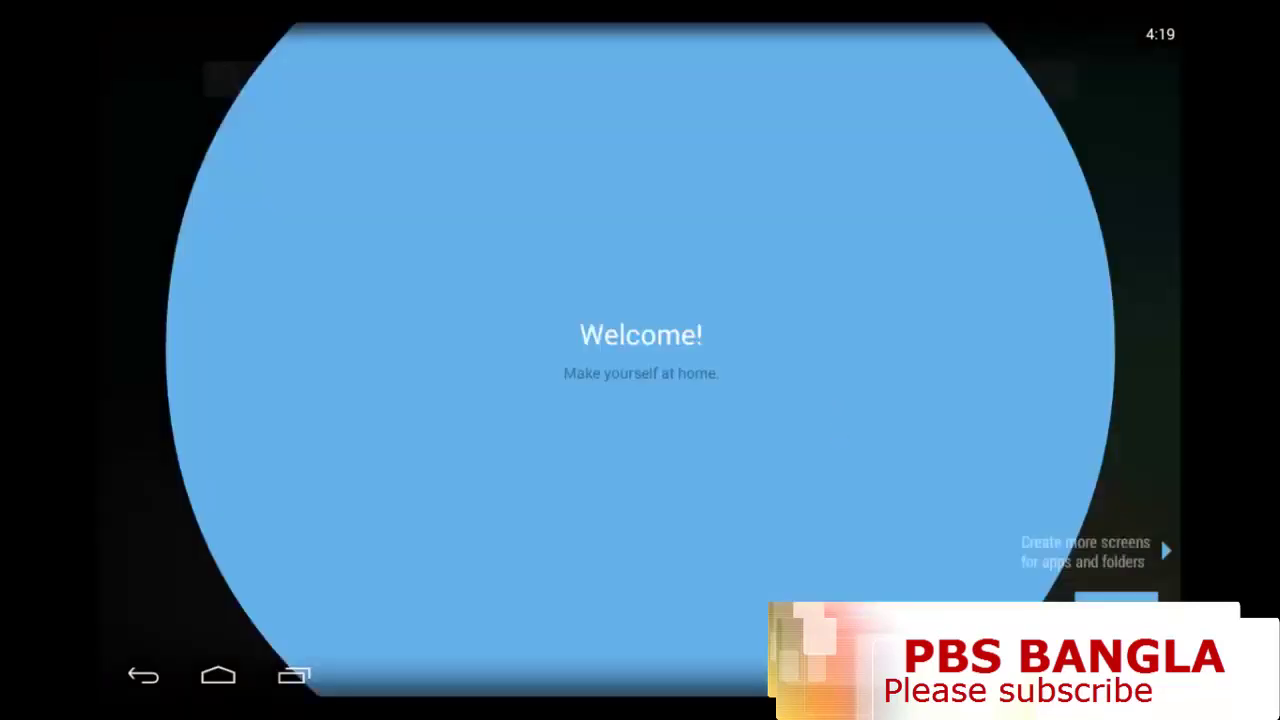
# Step: Dismiss the Android home screen's introductory tips and open the app drawer, closing its customization tip
pyautogui.click(1116, 606)
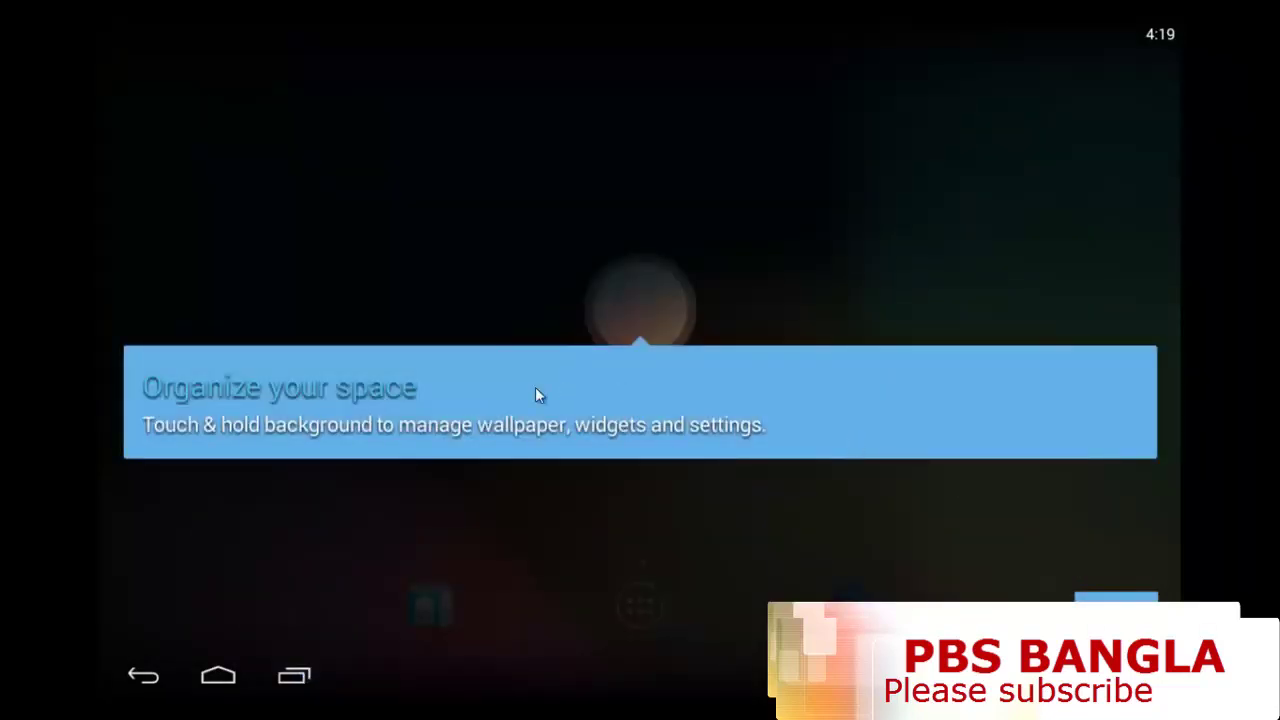
pyautogui.click(1116, 606)
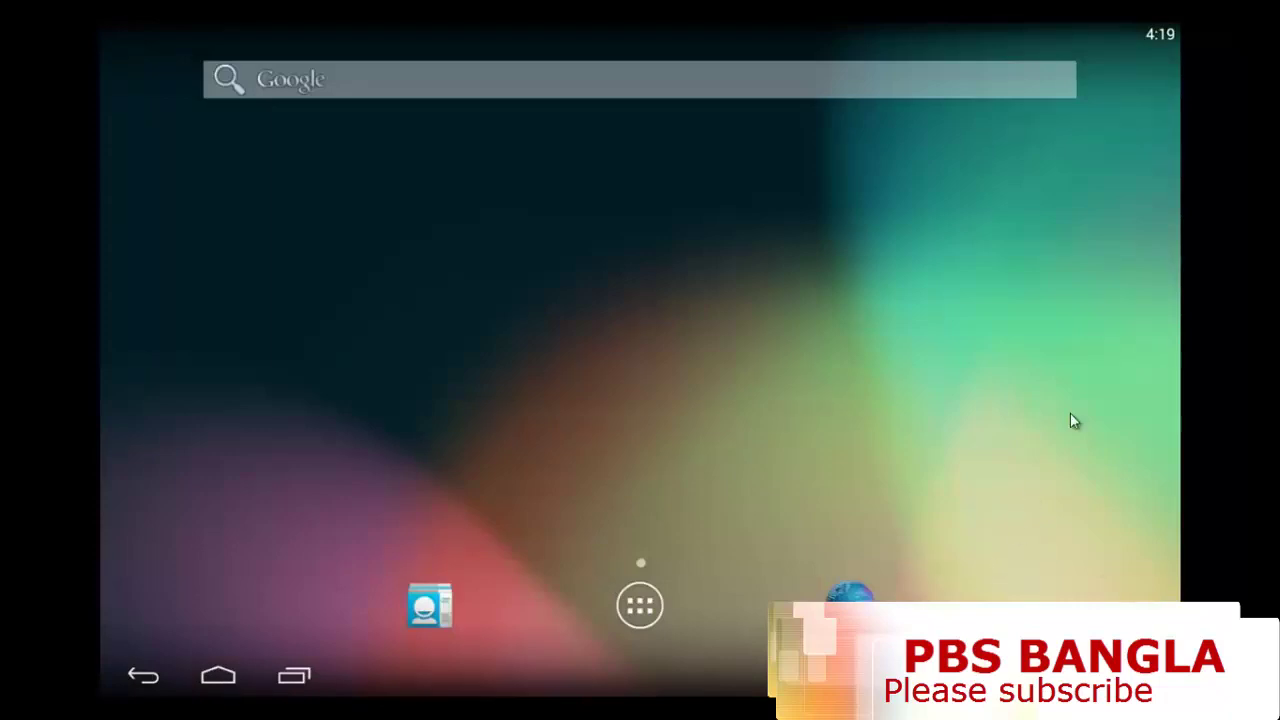
pyautogui.click(641, 606)
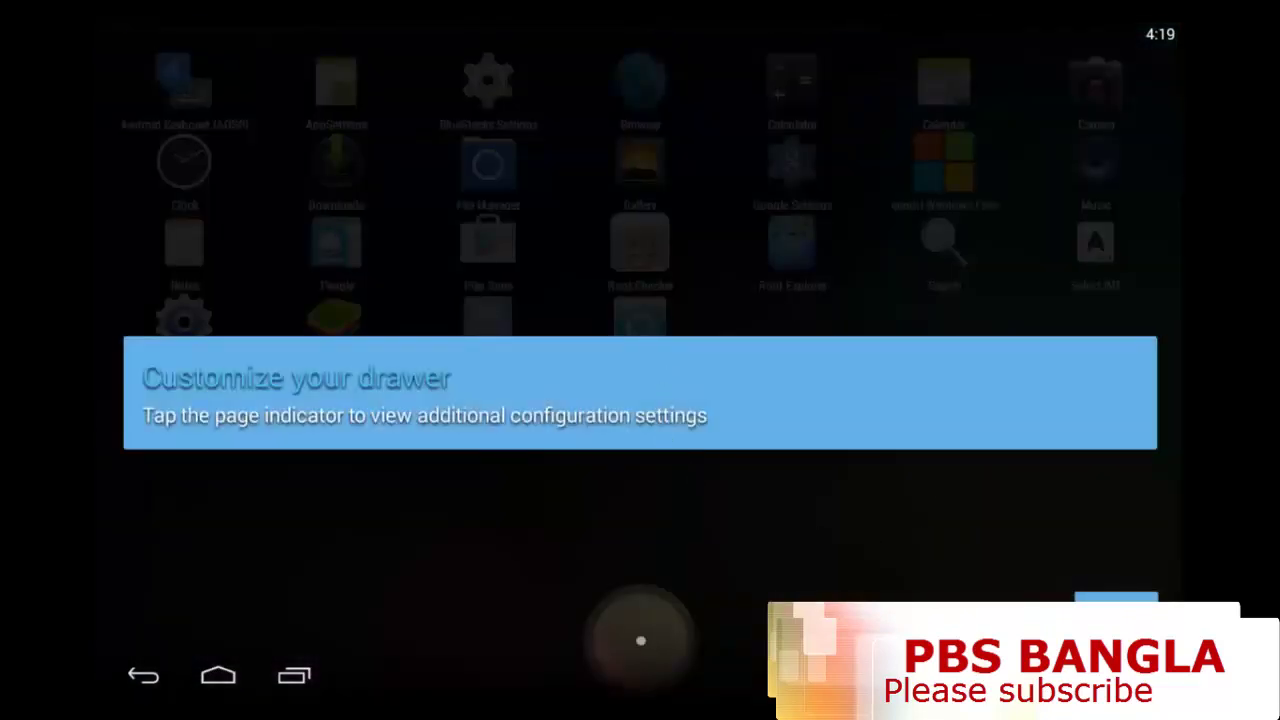
pyautogui.click(1115, 598)
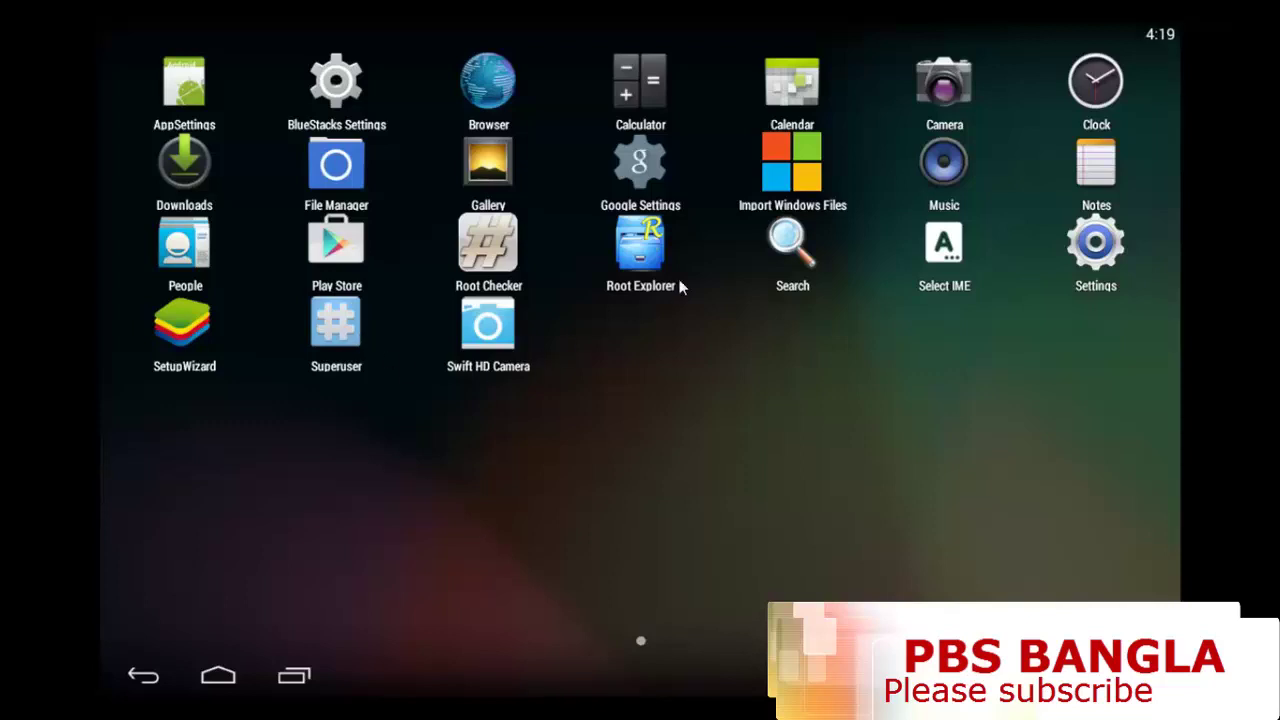
# Step: Open the Play Store, preview the new Google account name form, and return to the existing-or-new account choice
pyautogui.click(341, 245)
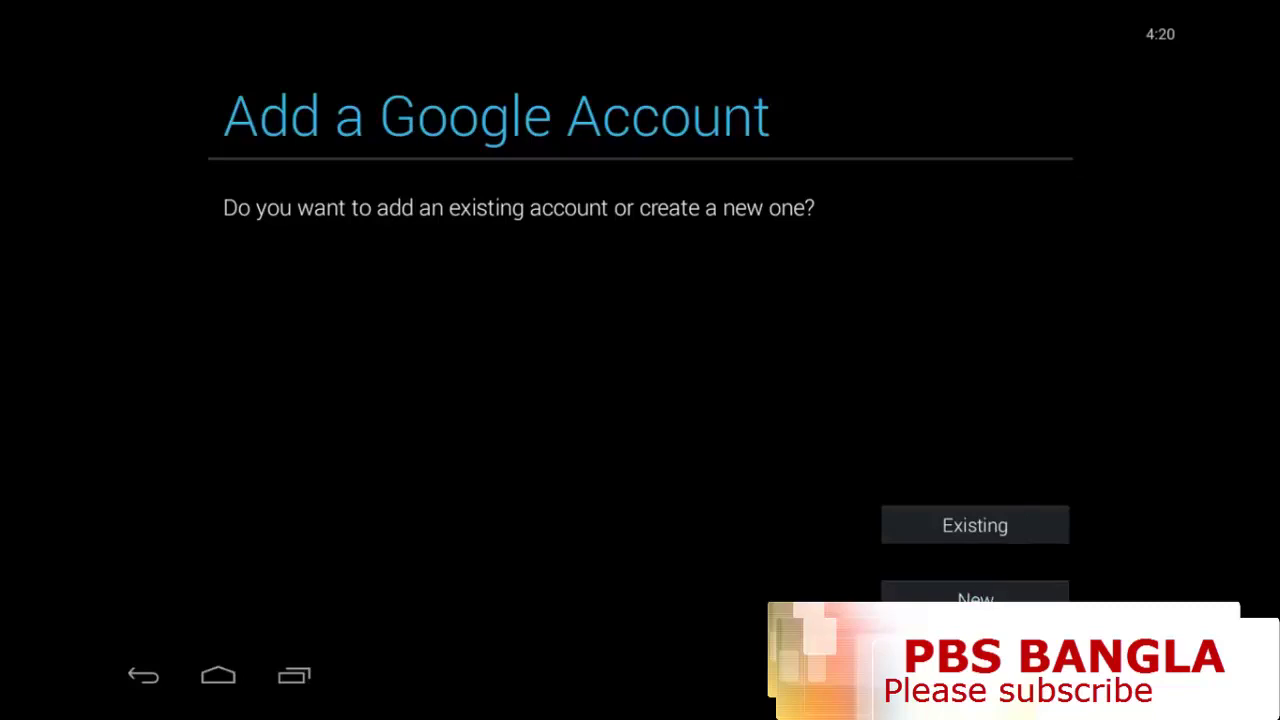
pyautogui.click(975, 598)
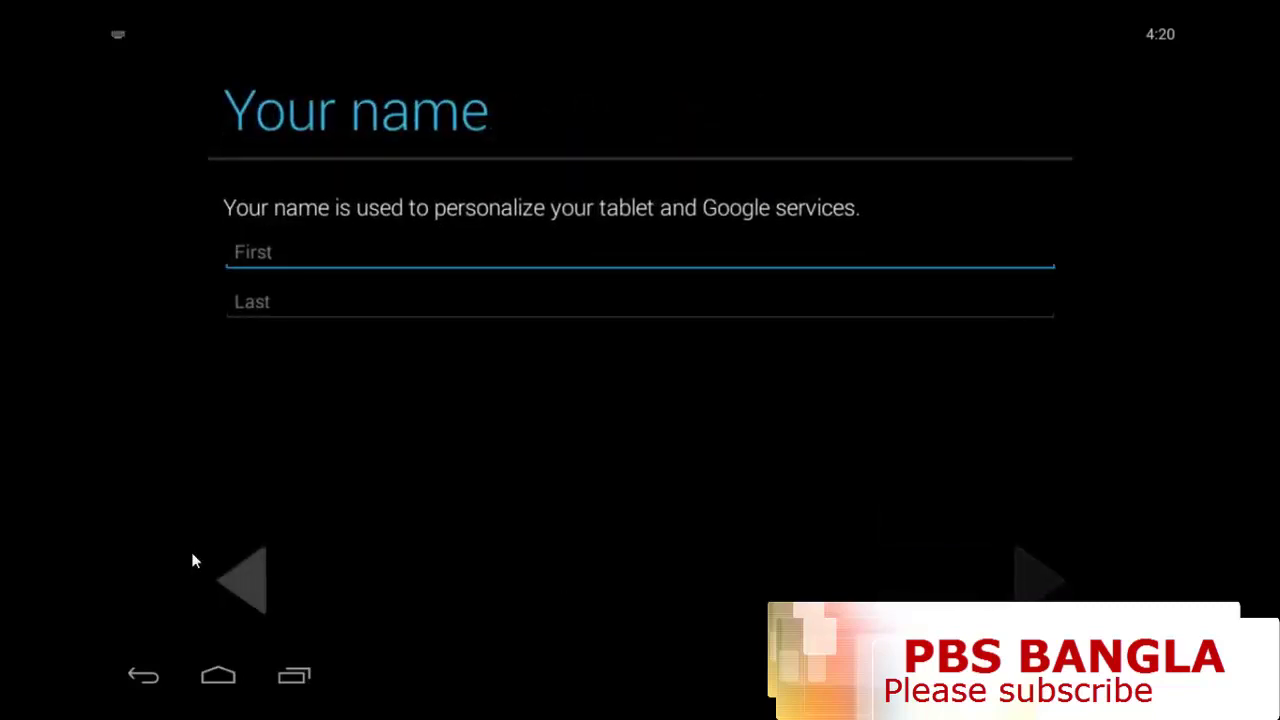
pyautogui.click(131, 670)
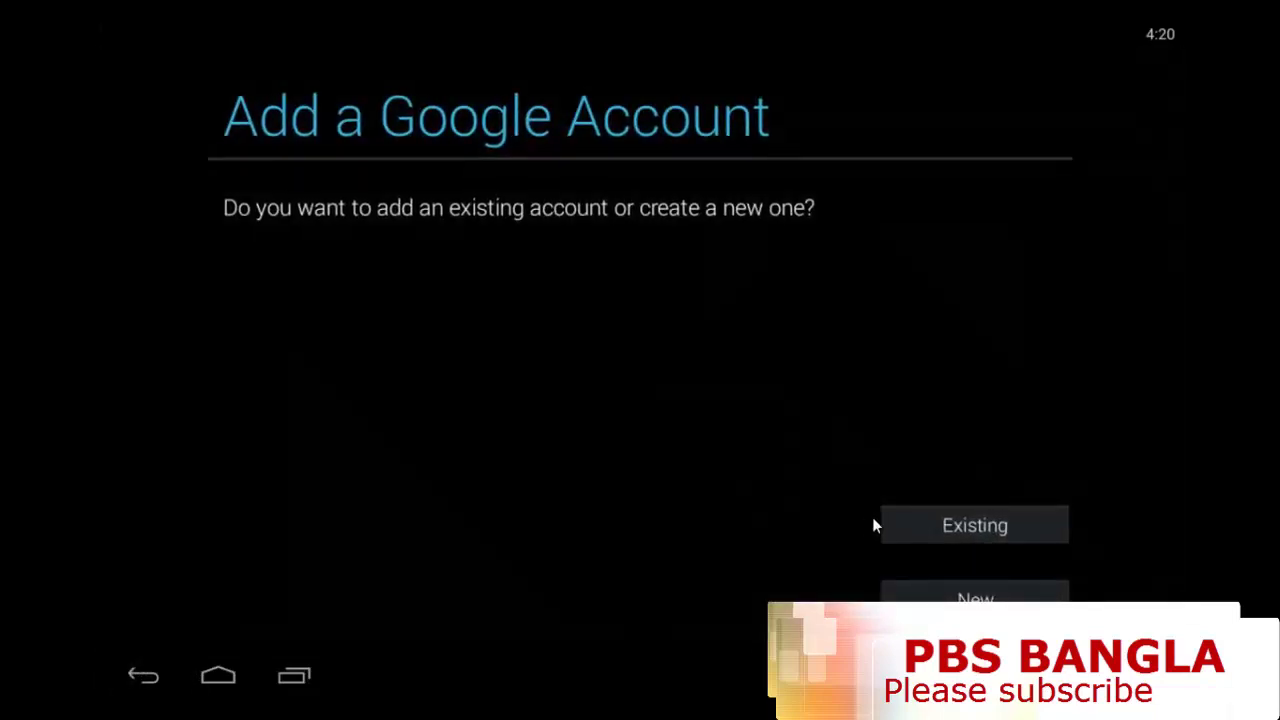